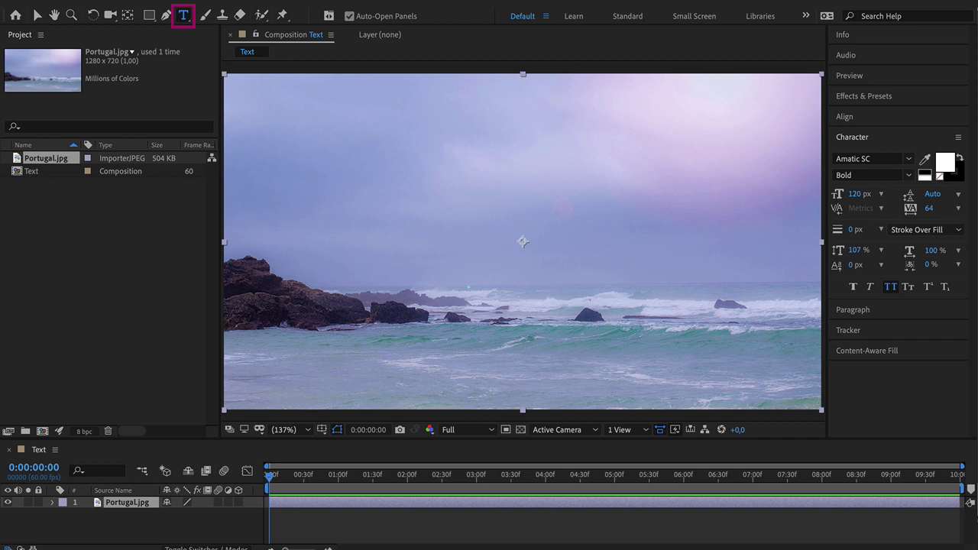
Type PORTUGAL in a paragraph text box drawn across the sky, then select its letters
{"action": "left_click_drag", "start_coordinate": [310, 141], "coordinate": [784, 242]}
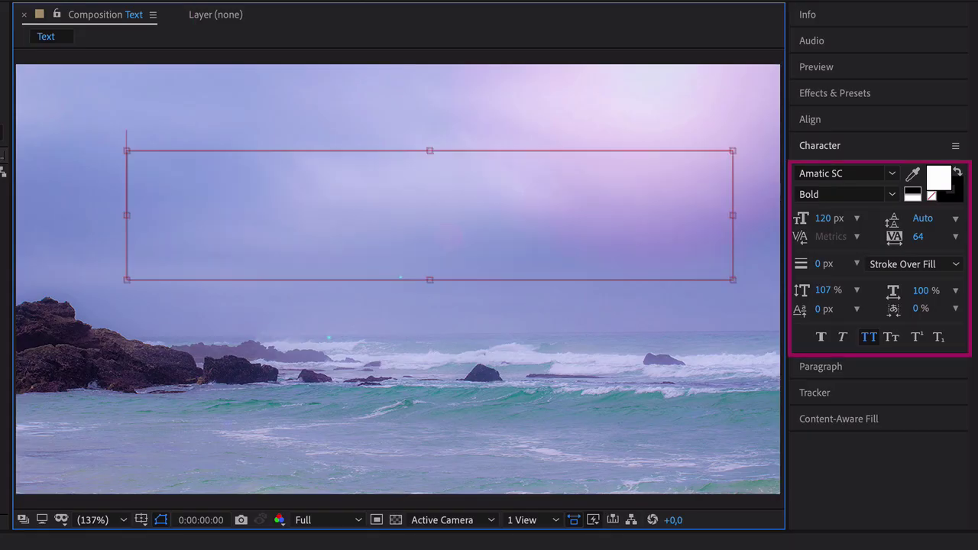
{"action": "type", "text": "PORTU"}
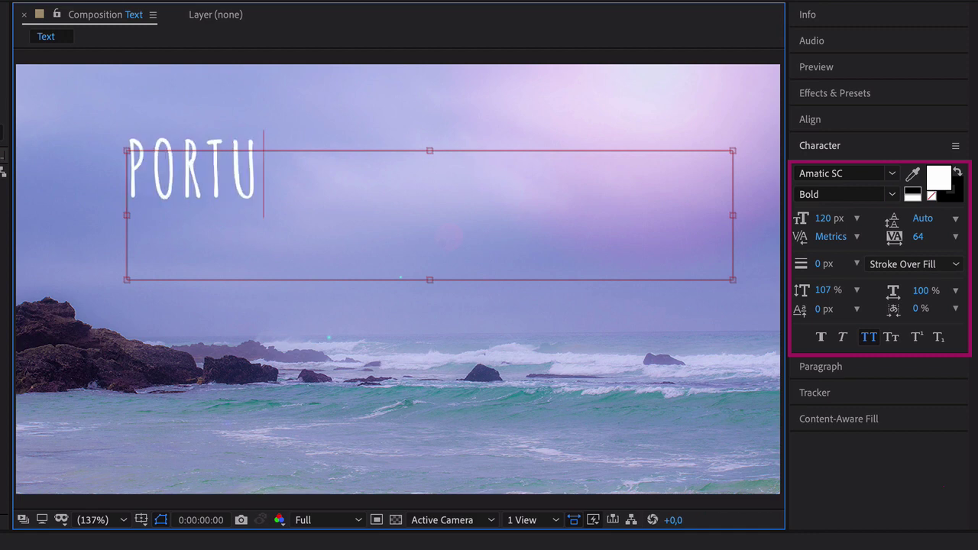
{"action": "type", "text": "GAL"}
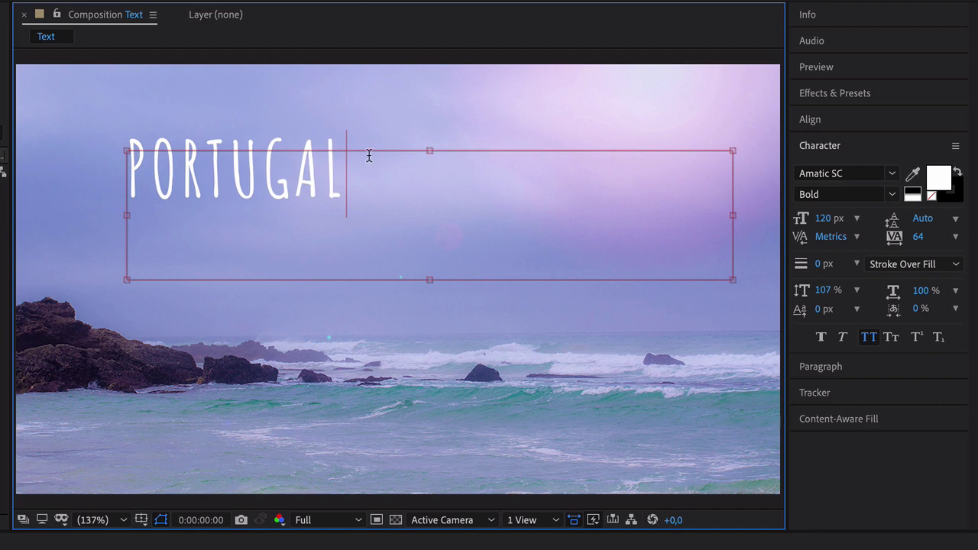
{"action": "left_click_drag", "start_coordinate": [350, 170], "coordinate": [125, 171]}
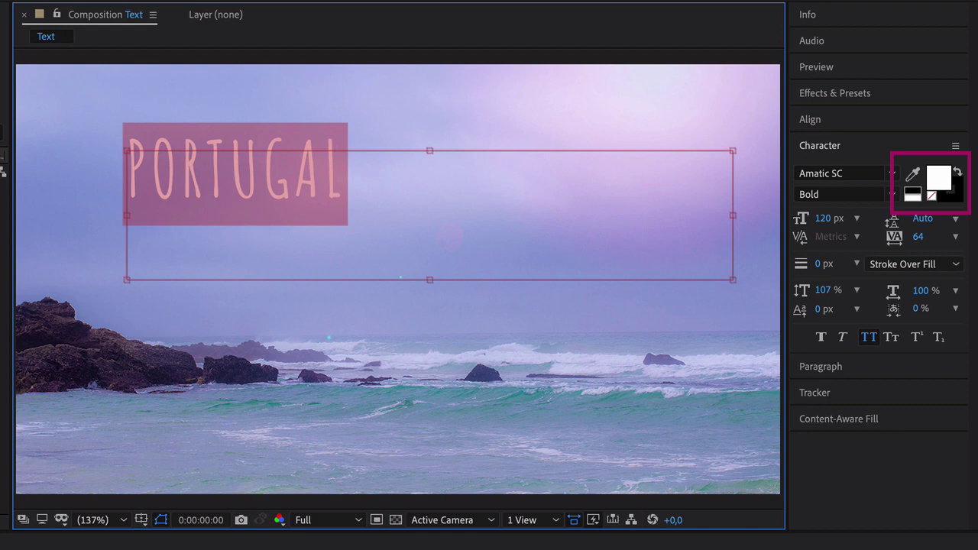
Fill PORTUGAL with an eyedropped dark purple and align it horizontally to the composition
{"action": "left_click", "coordinate": [938, 177]}
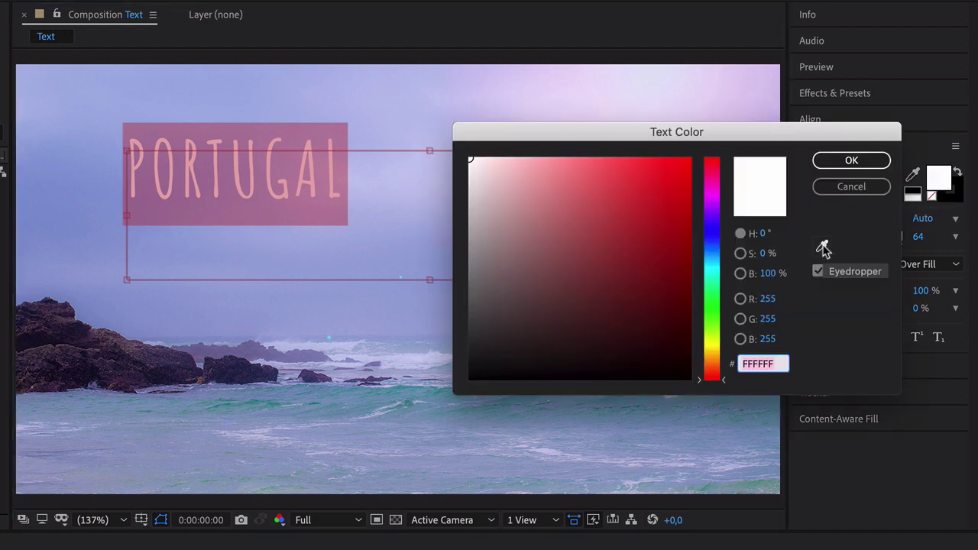
{"action": "left_click", "coordinate": [869, 160]}
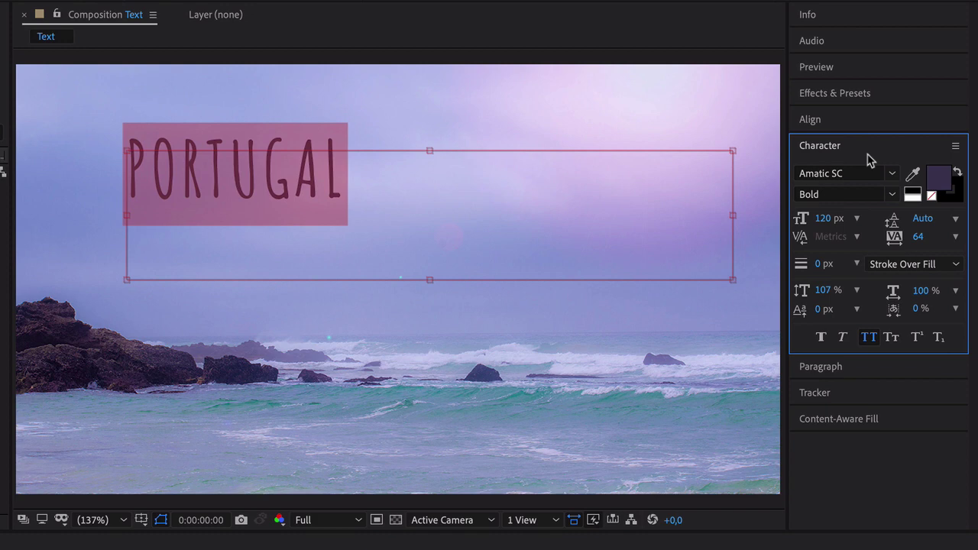
{"action": "left_click", "coordinate": [820, 119]}
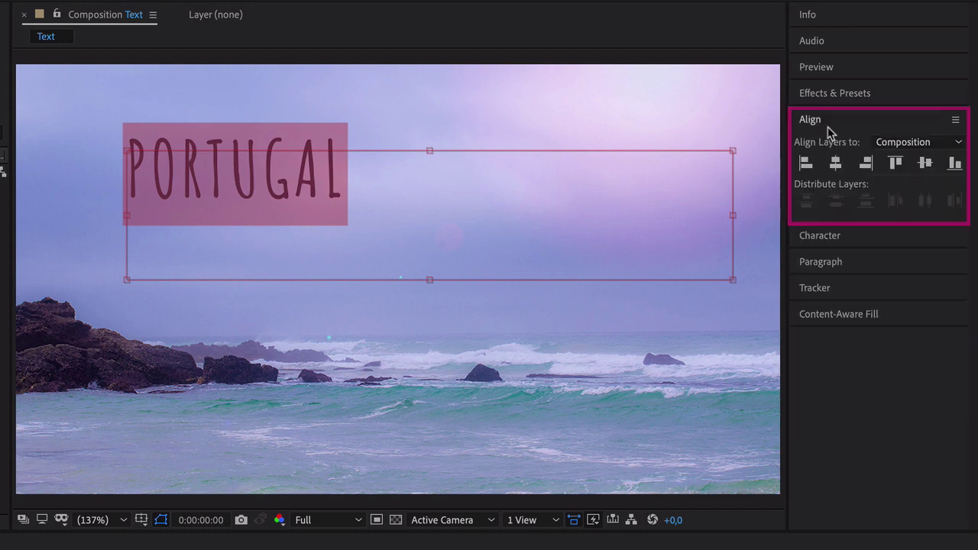
{"action": "left_click", "coordinate": [836, 163]}
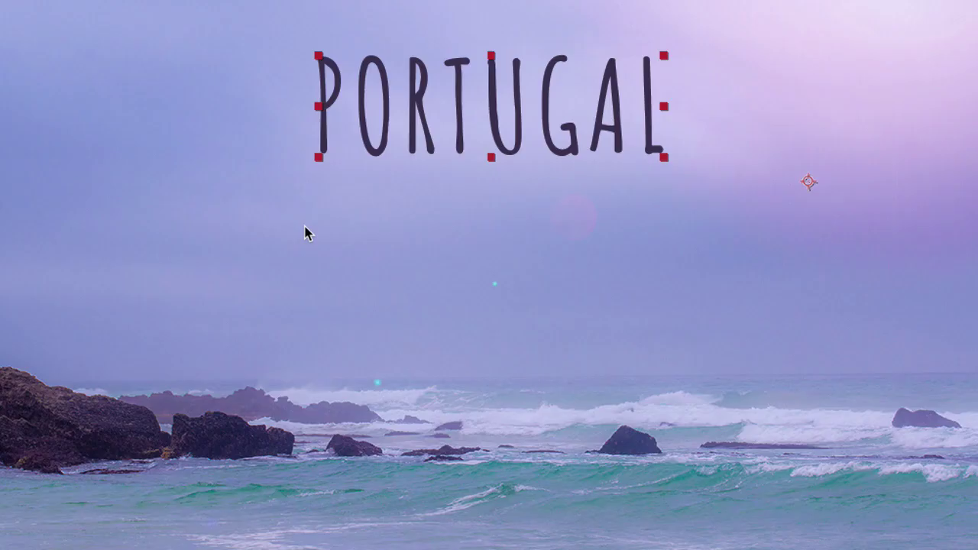
Sketch a practice Pen path with straight and curved anchors on the text layer
{"action": "left_click", "coordinate": [302, 229]}
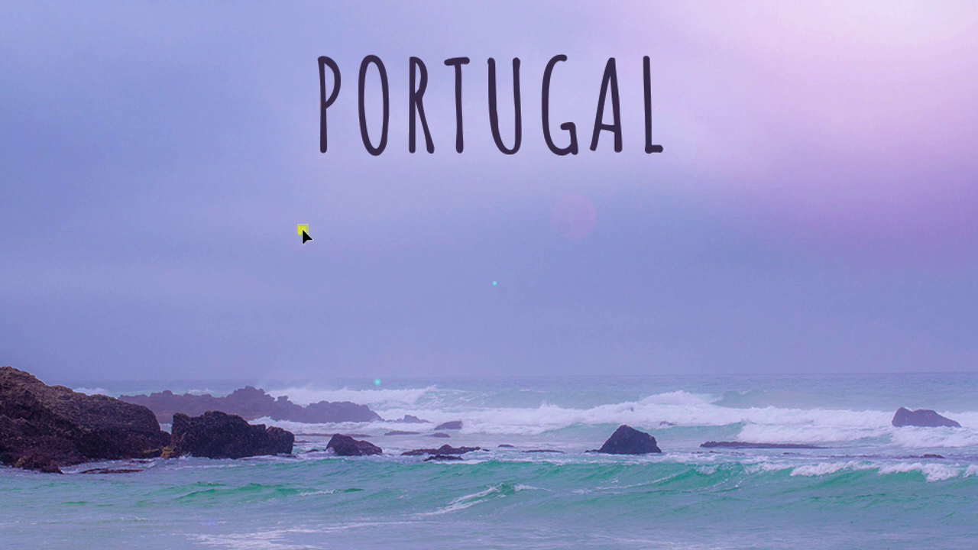
{"action": "left_click", "coordinate": [407, 207]}
{"action": "left_click", "coordinate": [463, 214]}
{"action": "mouse_move", "coordinate": [502, 262]}
{"action": "left_mouse_down"}
{"action": "mouse_move", "coordinate": [566, 270]}
{"action": "mouse_move", "coordinate": [535, 262]}
{"action": "left_mouse_up"}
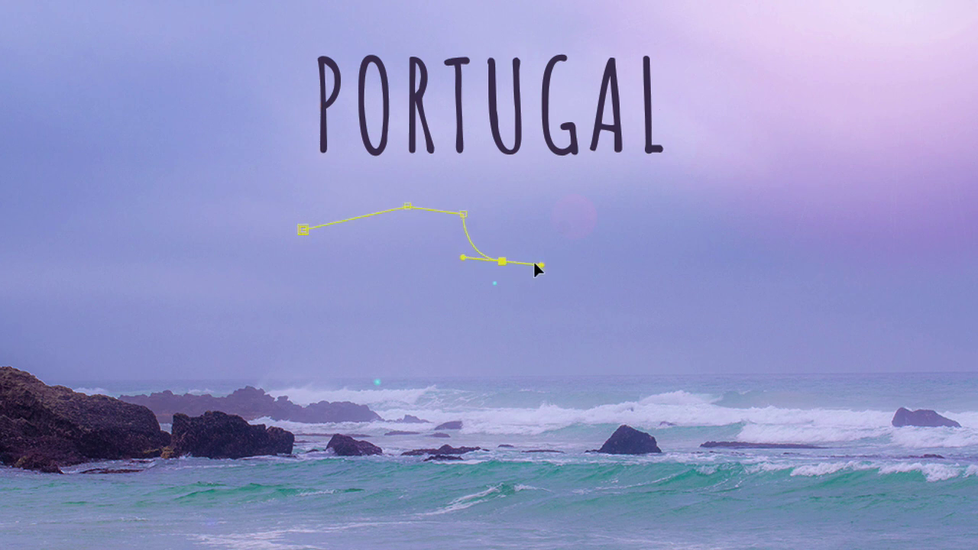
{"action": "left_click_drag", "start_coordinate": [566, 230], "coordinate": [578, 200]}
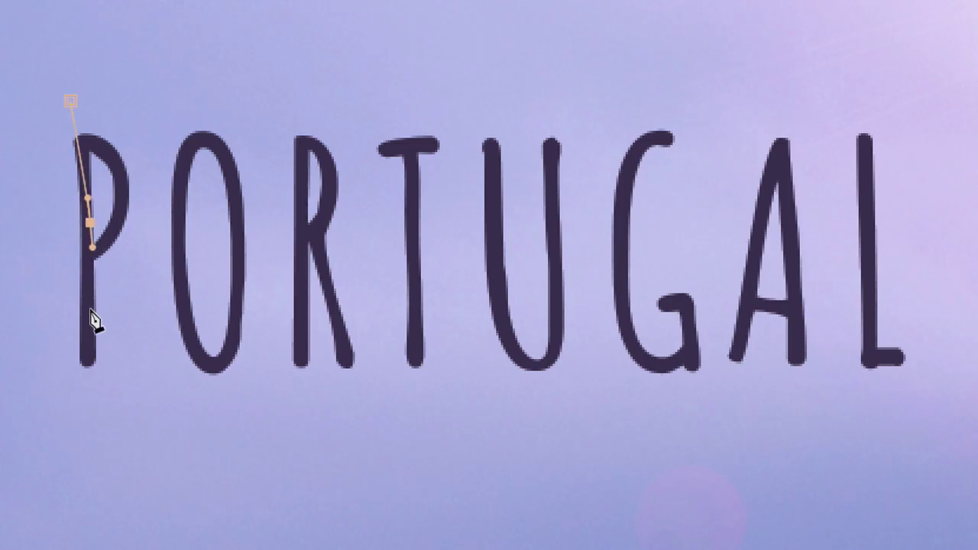
Trace the mask path down the P's stem and around its bowl
{"action": "left_click", "coordinate": [88, 321]}
{"action": "left_click", "coordinate": [84, 370]}
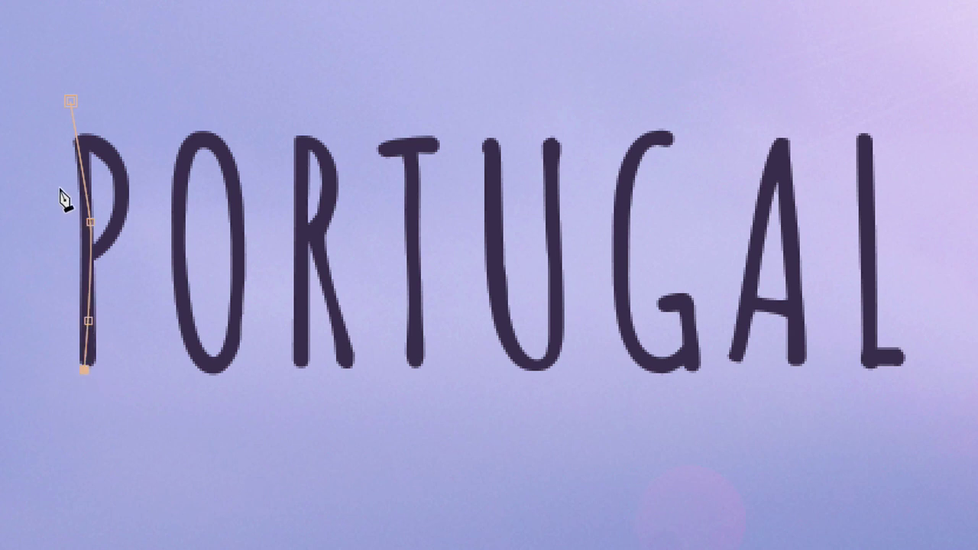
{"action": "left_click_drag", "start_coordinate": [50, 163], "coordinate": [57, 136]}
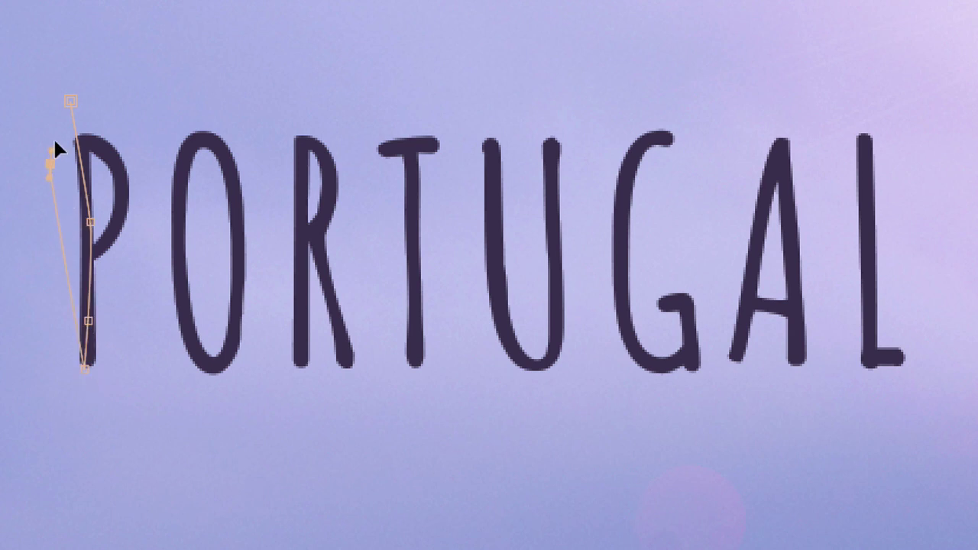
{"action": "left_click", "coordinate": [114, 152]}
{"action": "left_click", "coordinate": [125, 193]}
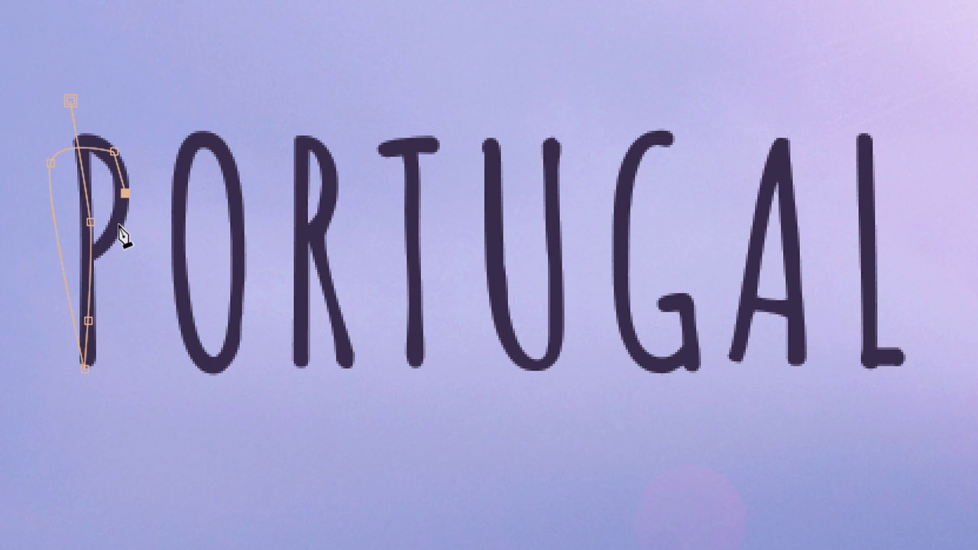
{"action": "left_click_drag", "start_coordinate": [118, 224], "coordinate": [28, 281]}
{"action": "left_click_drag", "start_coordinate": [28, 281], "coordinate": [28, 281]}
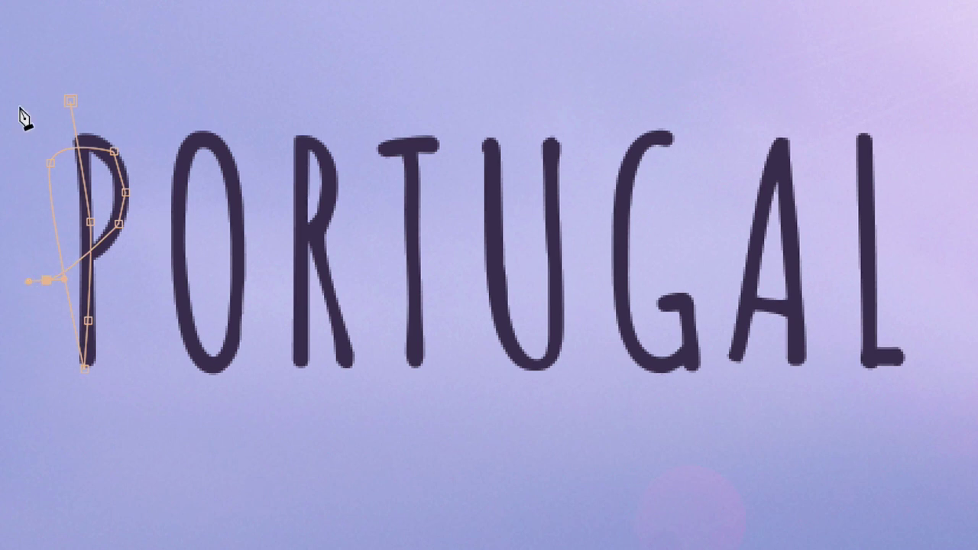
Carry the path over to the O and loop it around the O's left, bottom and right sides
{"action": "left_click_drag", "start_coordinate": [205, 111], "coordinate": [323, 129]}
{"action": "left_click", "coordinate": [194, 142]}
{"action": "key", "text": "ctrl+z"}
{"action": "key", "text": "ctrl+z"}
{"action": "left_click_drag", "start_coordinate": [165, 101], "coordinate": [219, 79]}
{"action": "left_click", "coordinate": [200, 138]}
{"action": "left_click_drag", "start_coordinate": [181, 186], "coordinate": [178, 217]}
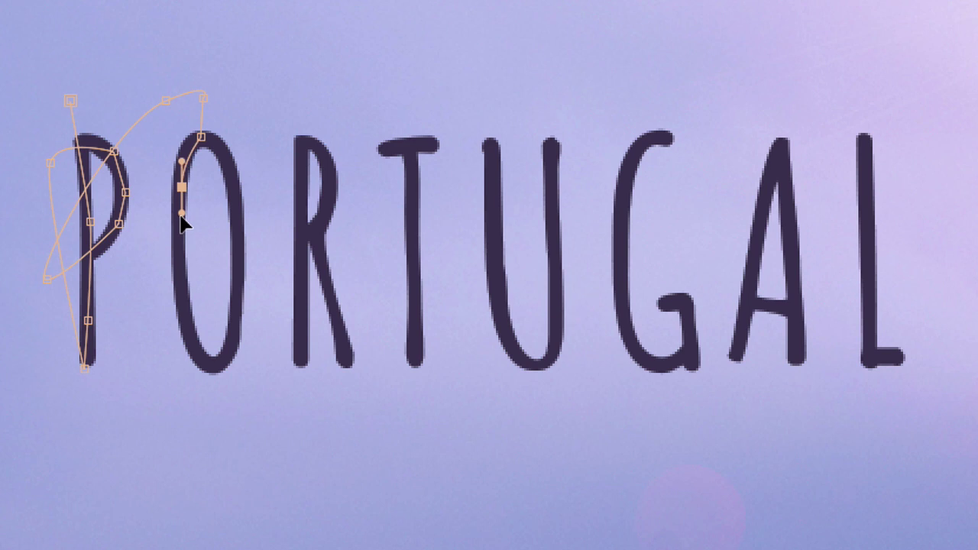
{"action": "left_click", "coordinate": [181, 285]}
{"action": "left_click_drag", "start_coordinate": [205, 357], "coordinate": [222, 376]}
{"action": "left_click_drag", "start_coordinate": [238, 318], "coordinate": [244, 306]}
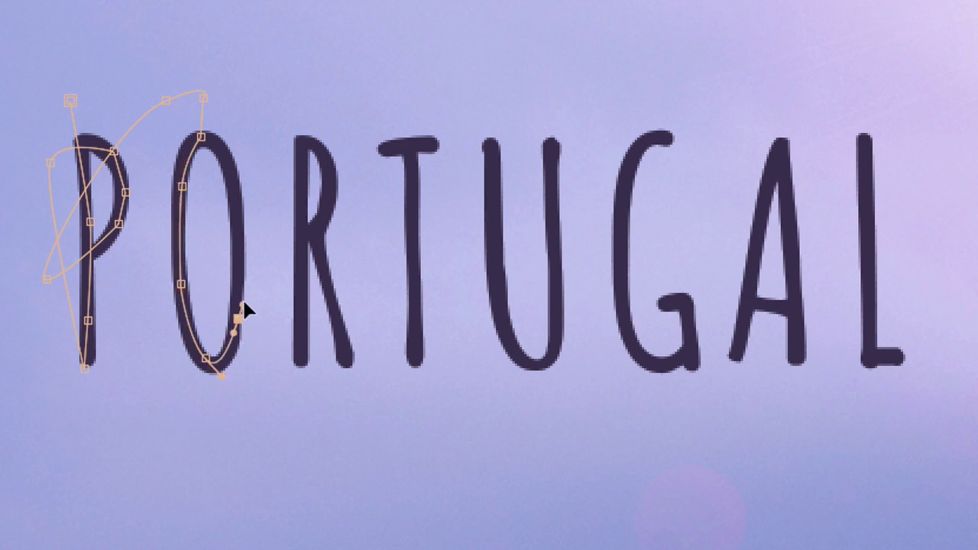
{"action": "left_click_drag", "start_coordinate": [238, 209], "coordinate": [237, 194]}
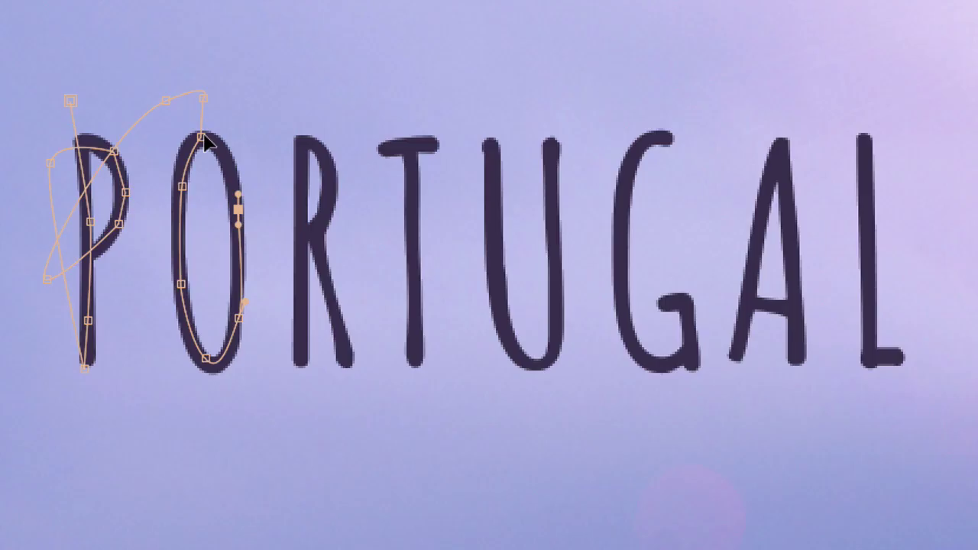
Close the loop at the O's top, fix a misplaced curve, then run the path through the R
{"action": "left_click", "coordinate": [201, 137]}
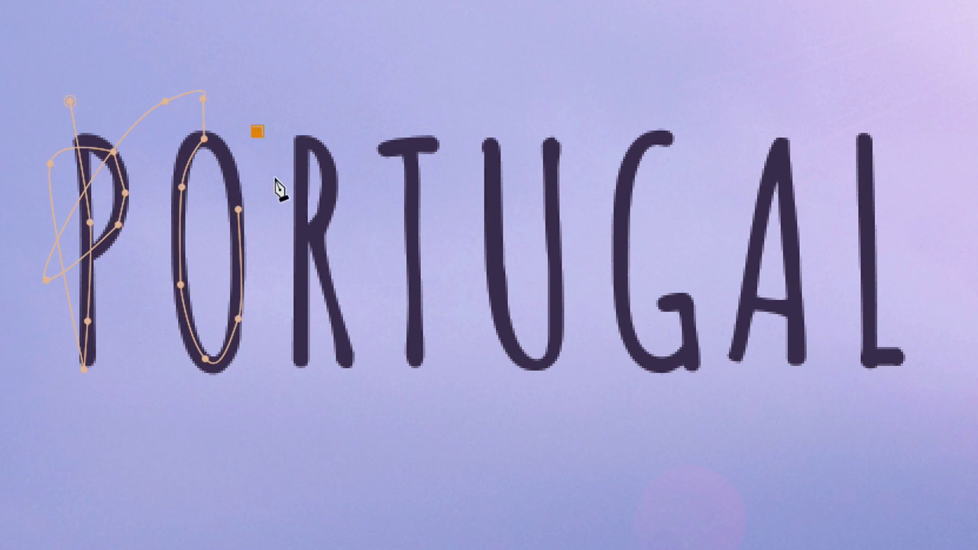
{"action": "left_click_drag", "start_coordinate": [256, 132], "coordinate": [274, 177]}
{"action": "key", "text": "ctrl+z"}
{"action": "left_click", "coordinate": [248, 141], "text": "ctrl"}
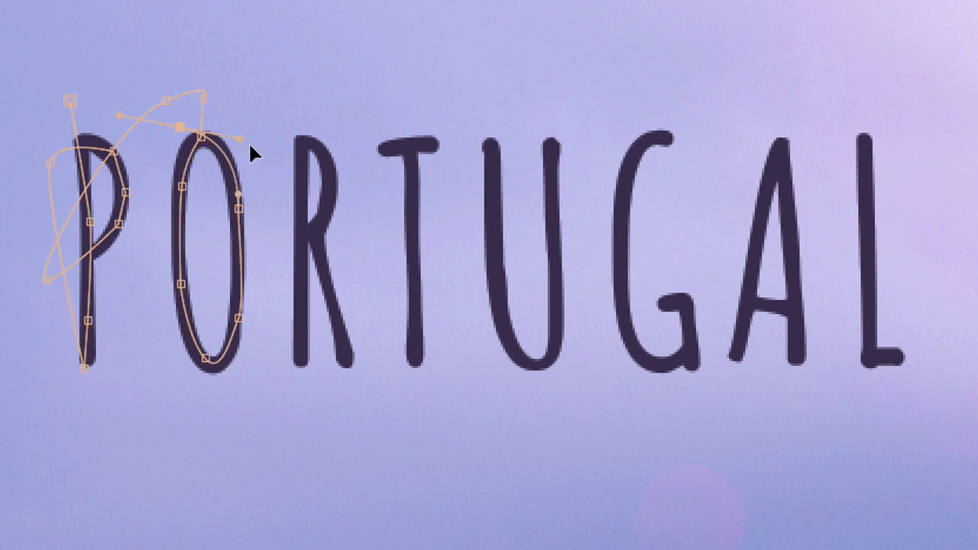
{"action": "left_click_drag", "start_coordinate": [249, 147], "coordinate": [242, 137]}
{"action": "left_click_drag", "start_coordinate": [158, 148], "coordinate": [247, 171]}
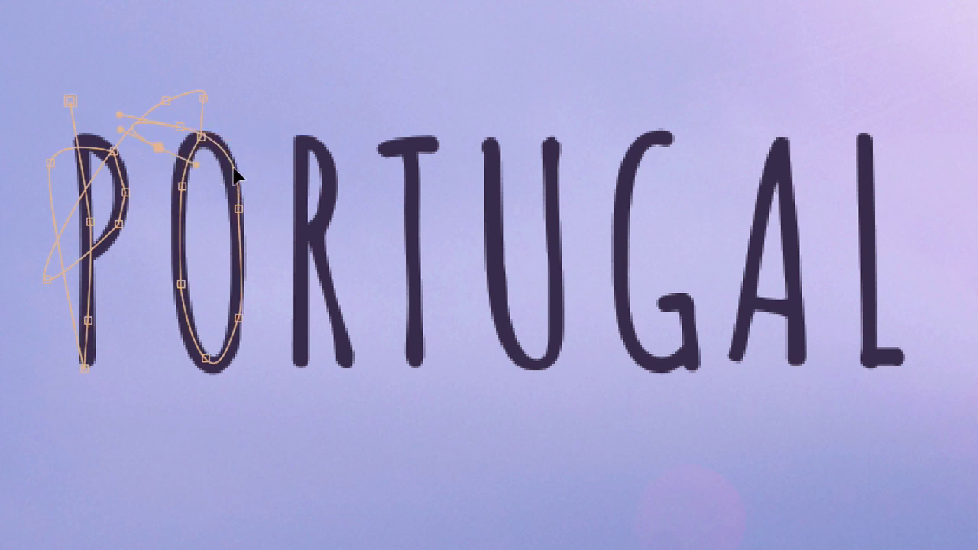
{"action": "left_click", "coordinate": [279, 113]}
{"action": "left_click_drag", "start_coordinate": [280, 113], "coordinate": [296, 113]}
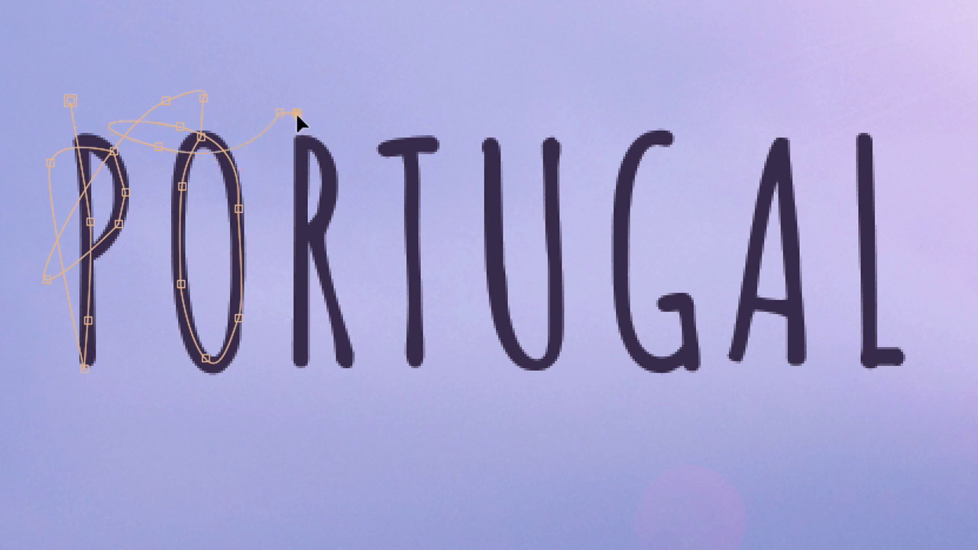
{"action": "left_click", "coordinate": [297, 366]}
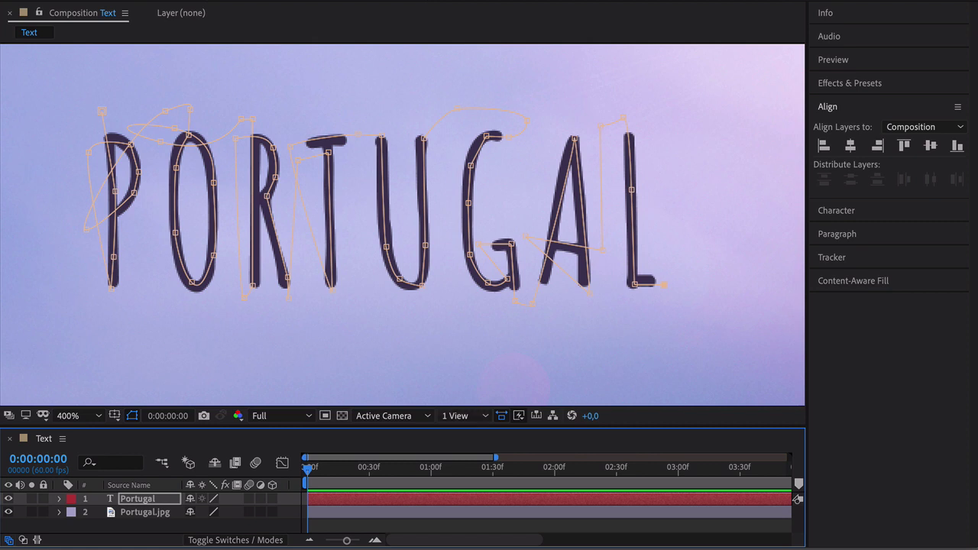
Apply the Stroke effect to the Portugal text layer and raise Brush Size from 2,0 to 3,2
{"action": "key", "text": "ctrl+5"}
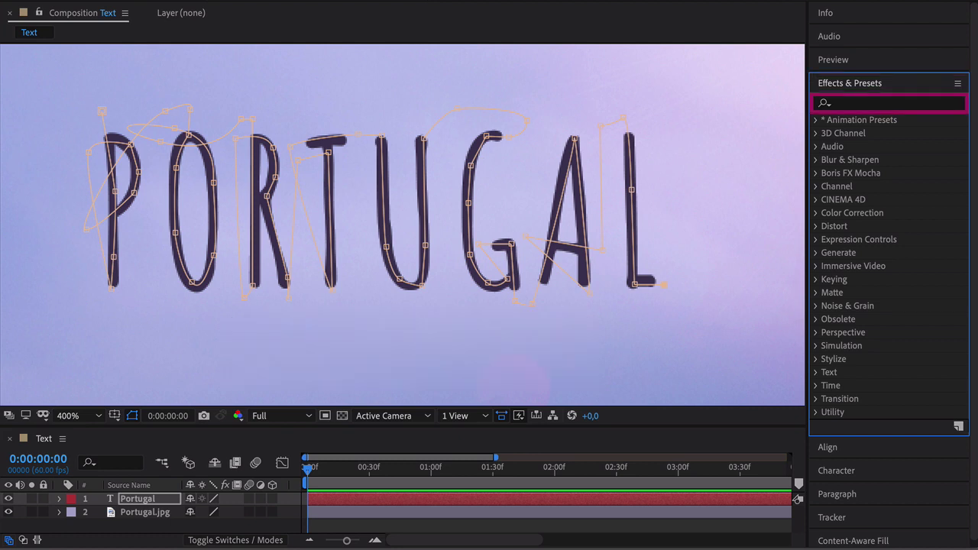
{"action": "type", "text": "stroke"}
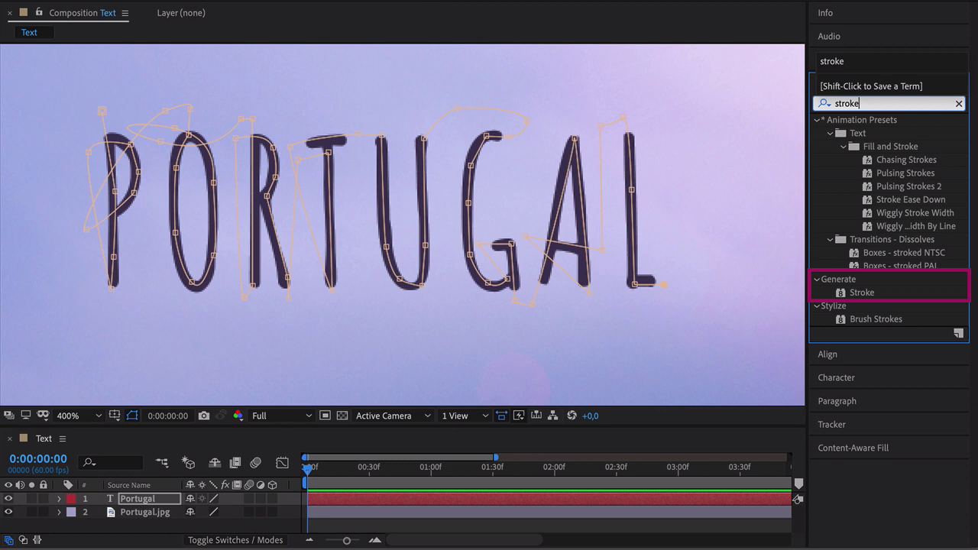
{"action": "left_click_drag", "start_coordinate": [860, 292], "coordinate": [695, 289]}
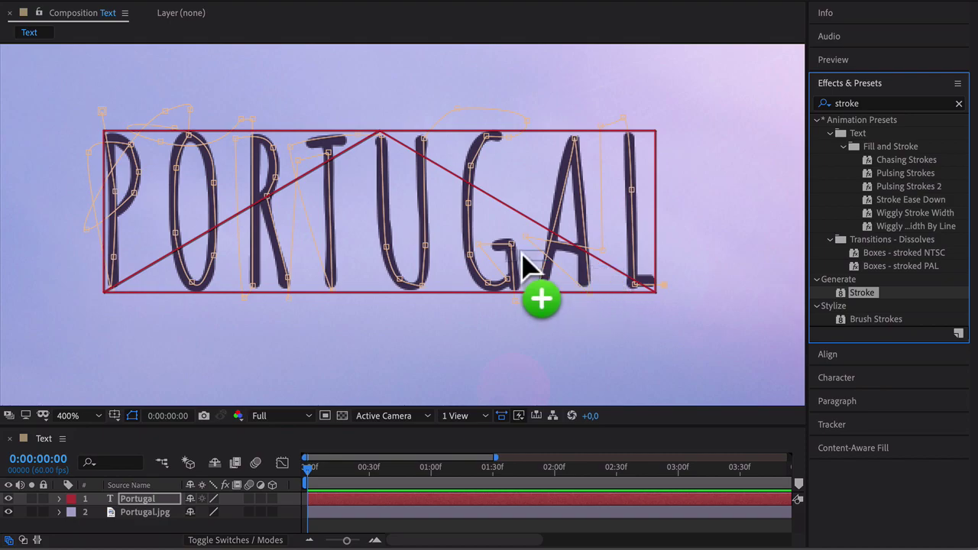
{"action": "left_click_drag", "start_coordinate": [695, 288], "coordinate": [513, 268]}
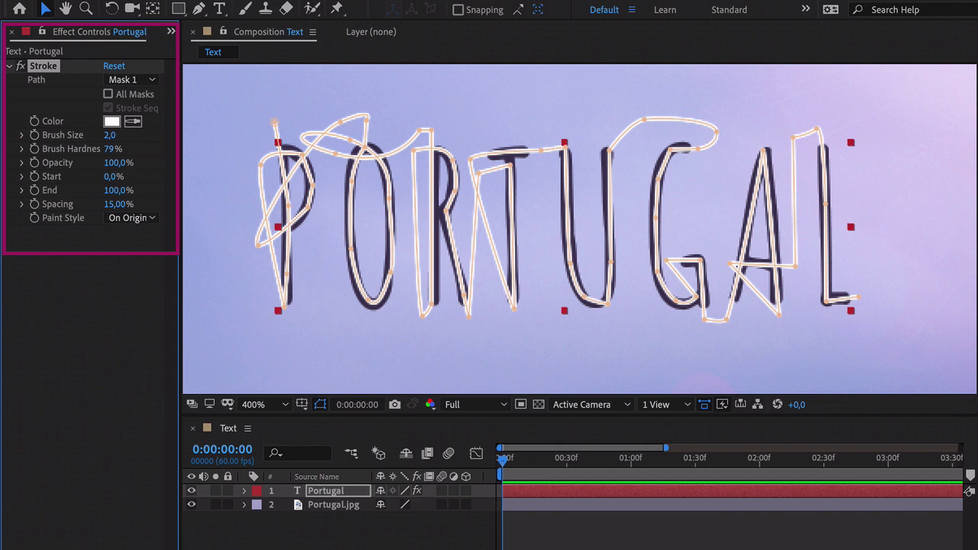
{"action": "left_click", "coordinate": [21, 136]}
{"action": "left_click_drag", "start_coordinate": [52, 156], "coordinate": [71, 163]}
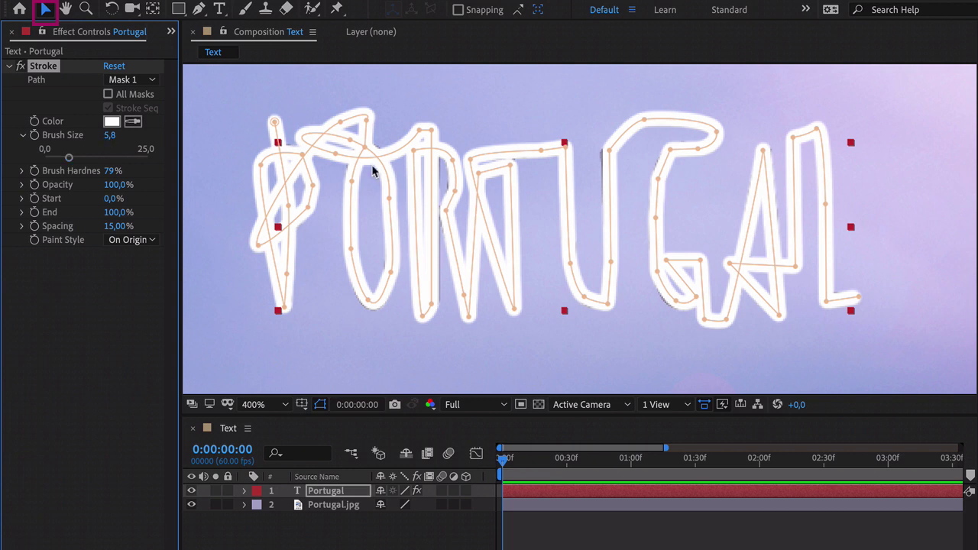
Inspect mask vertices on the G and R, then bring up the Paint Style options
{"action": "left_click", "coordinate": [609, 151]}
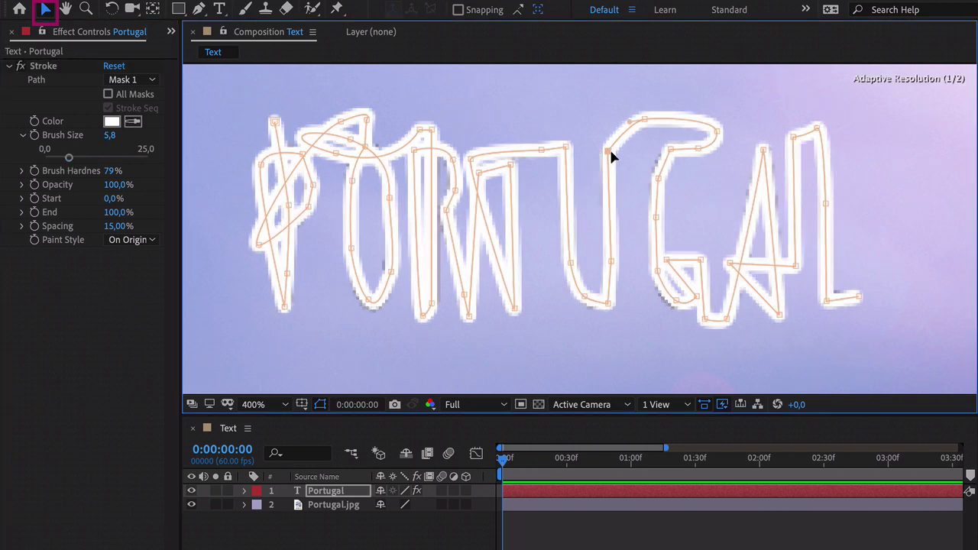
{"action": "left_click", "coordinate": [656, 178]}
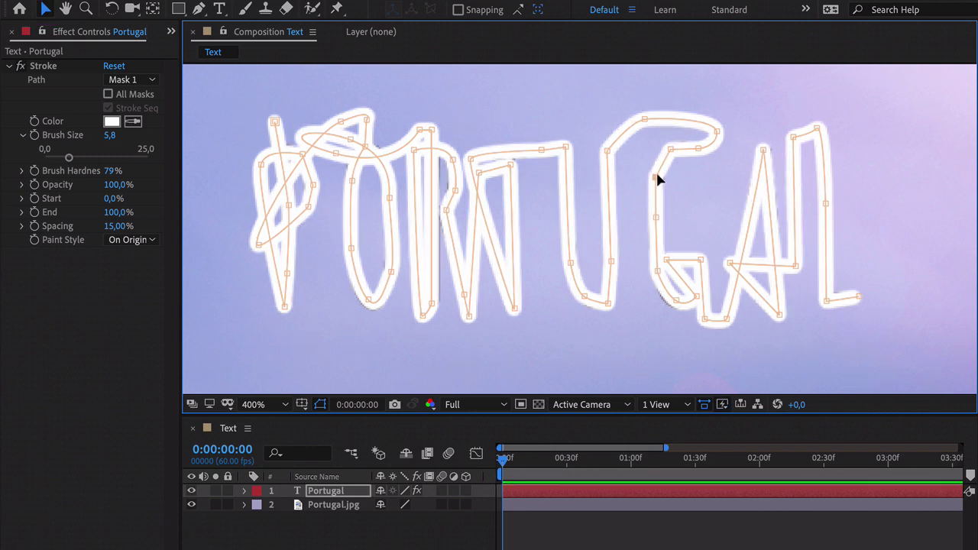
{"action": "left_click", "coordinate": [674, 301]}
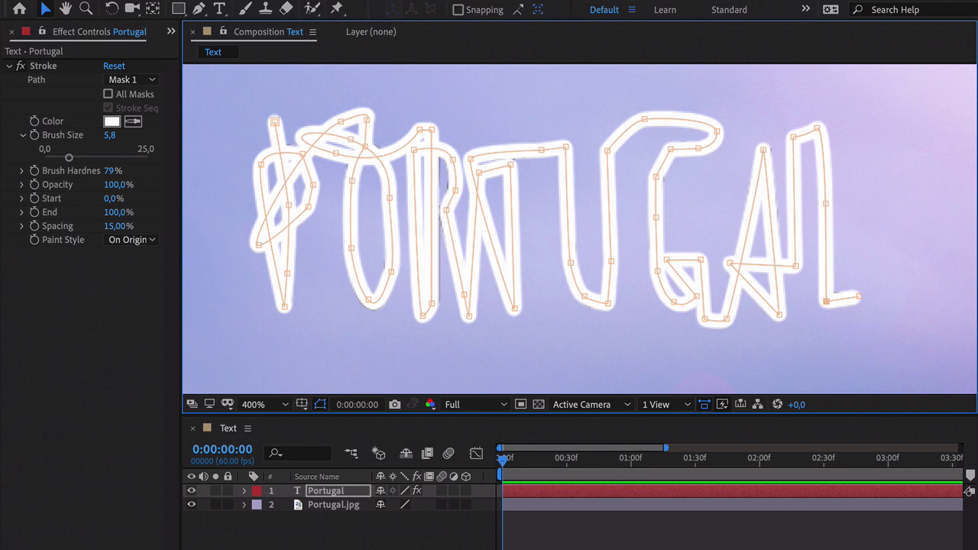
{"action": "left_click", "coordinate": [444, 210]}
{"action": "left_click", "coordinate": [131, 239]}
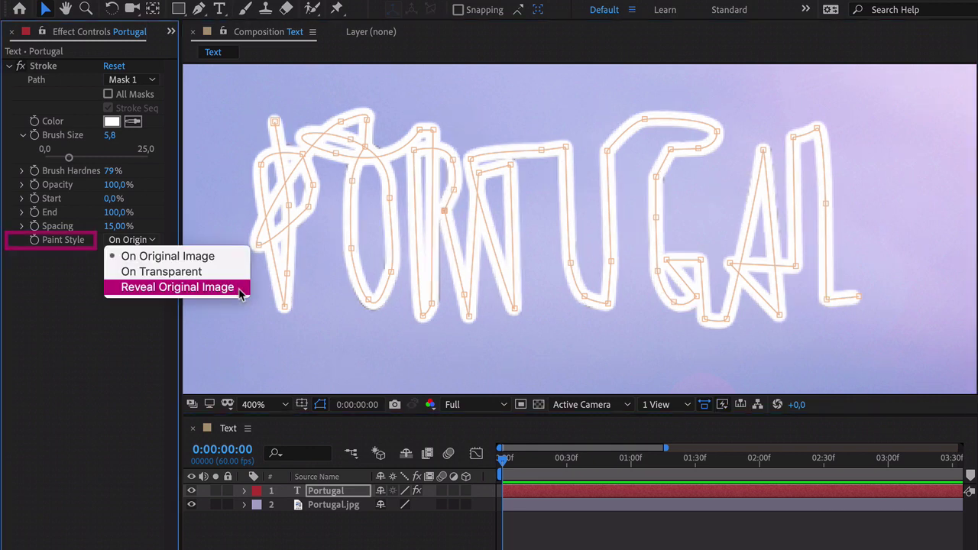
Set the Stroke's Paint Style to Reveal Original Image and bring End down to 0,0%
{"action": "left_click", "coordinate": [177, 287]}
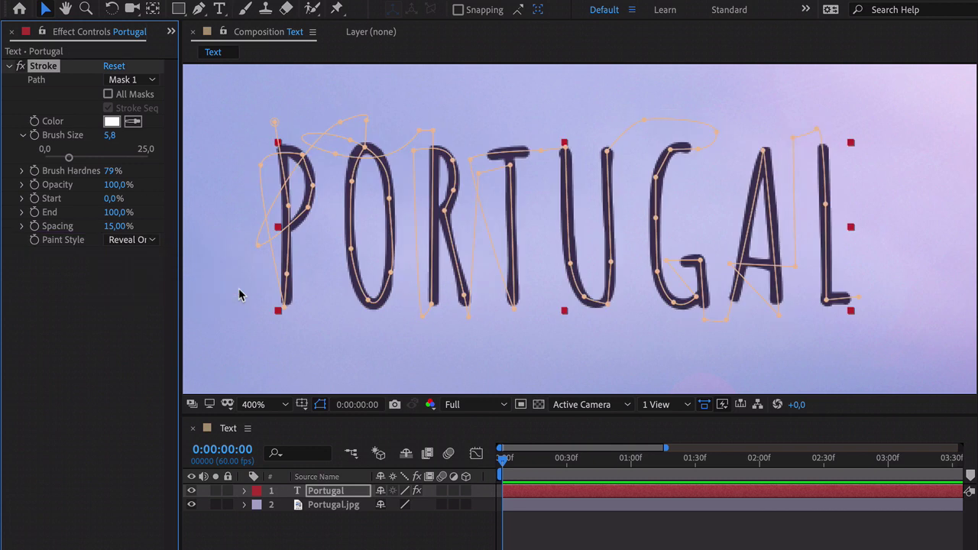
{"action": "left_click", "coordinate": [23, 213]}
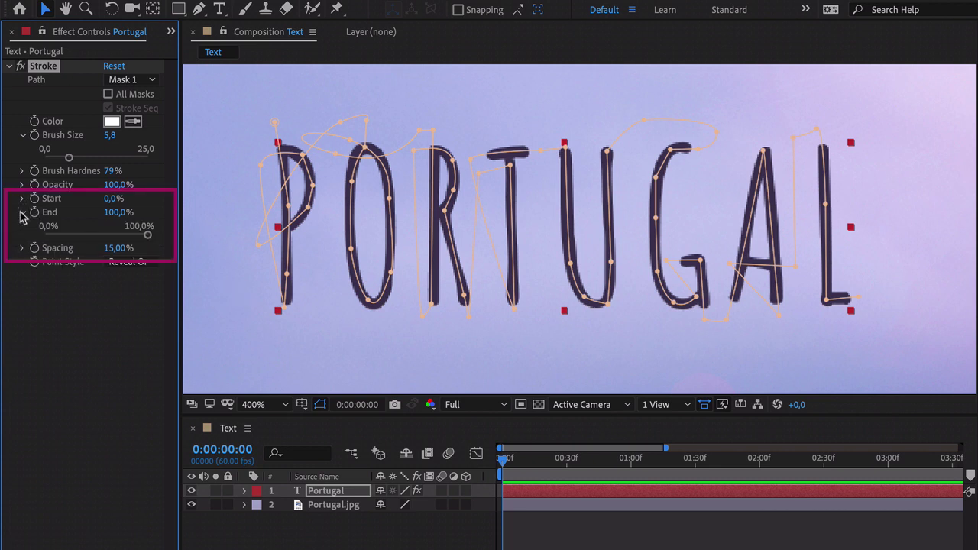
{"action": "left_click_drag", "start_coordinate": [148, 234], "coordinate": [48, 236]}
{"action": "left_click", "coordinate": [518, 461]}
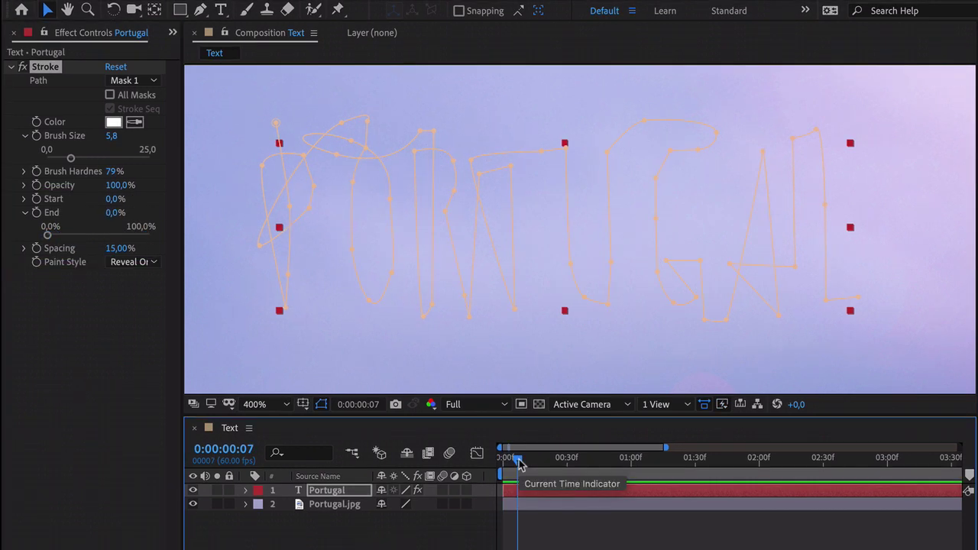
Keyframe the Stroke's Start at 0,0% on 0:00:00:00, then move the playhead to 0:00:01:02
{"action": "left_click", "coordinate": [518, 461]}
{"action": "left_click_drag", "start_coordinate": [518, 462], "coordinate": [501, 464]}
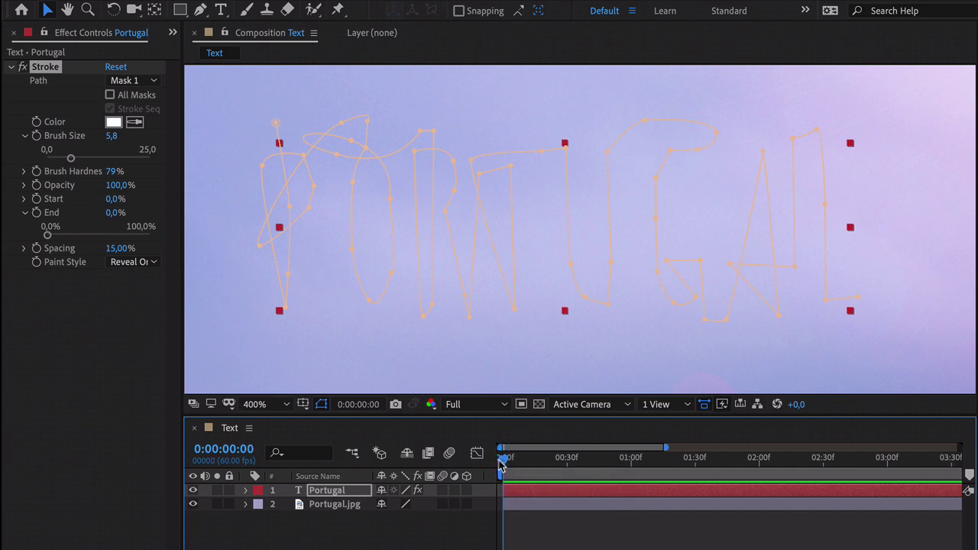
{"action": "left_click", "coordinate": [36, 206]}
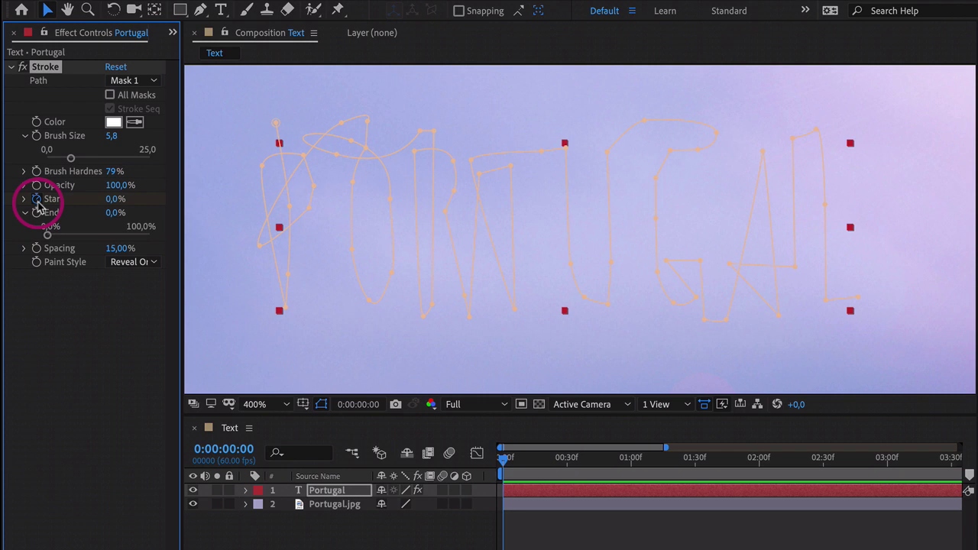
{"action": "key", "text": "u"}
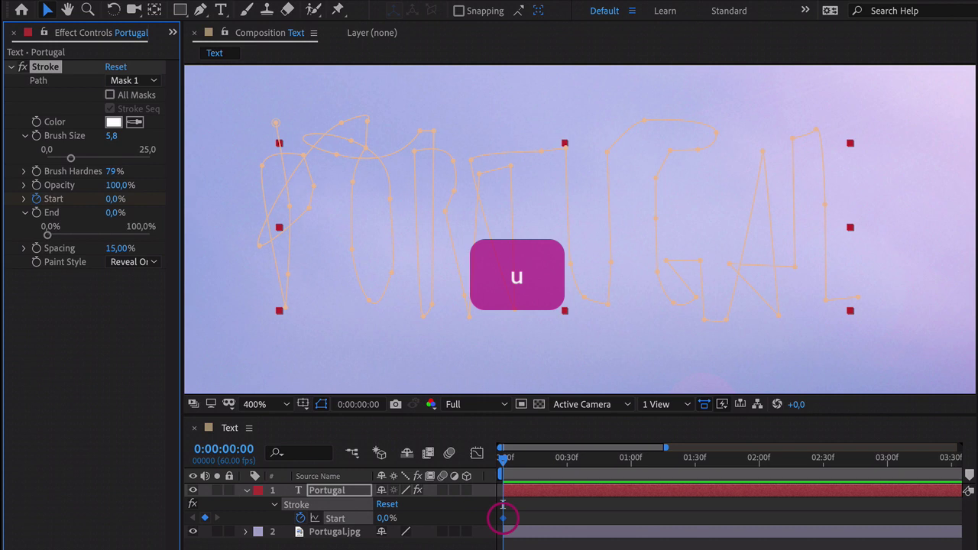
{"action": "left_click_drag", "start_coordinate": [502, 458], "coordinate": [634, 461]}
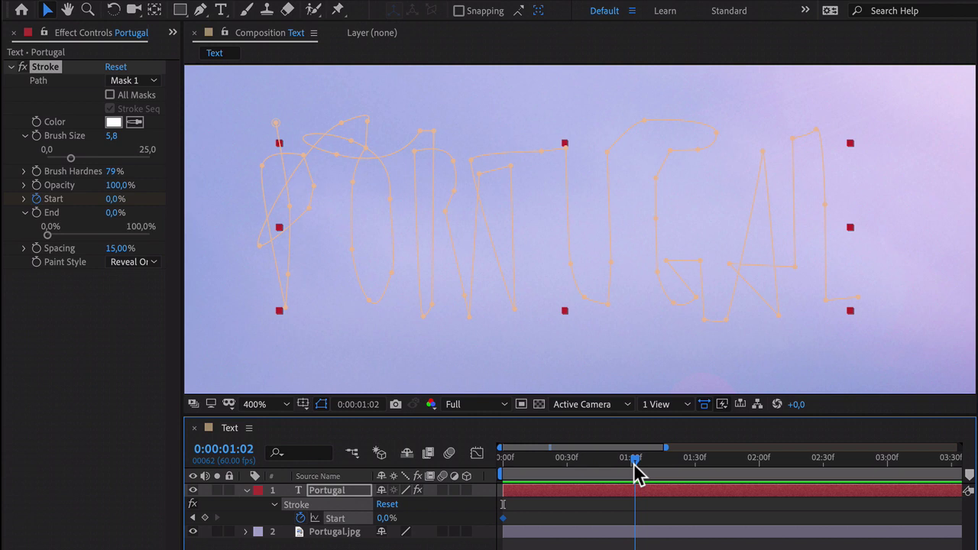
Raise Start to 100,0% at 0:00:01:02, rewind, and preview the handwriting write-on
{"action": "left_click", "coordinate": [24, 199]}
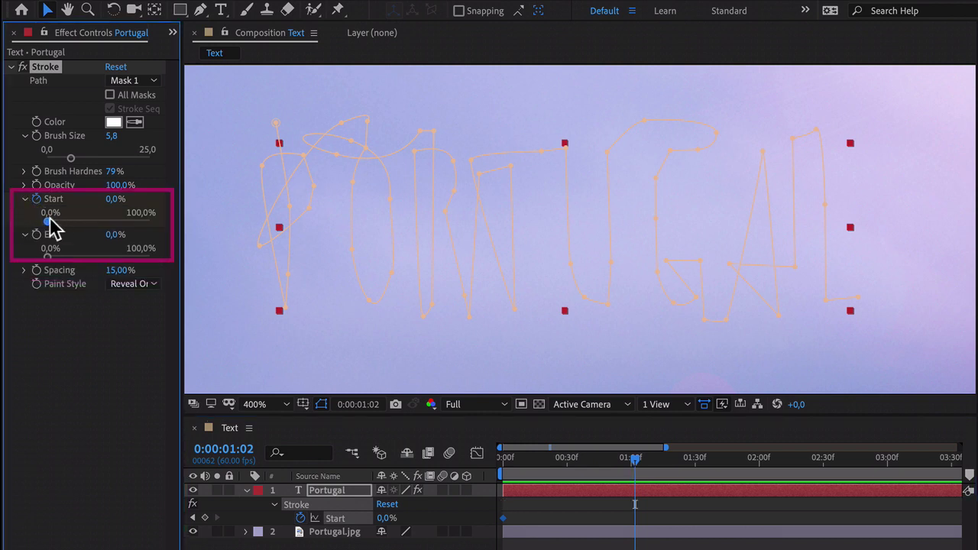
{"action": "left_click_drag", "start_coordinate": [49, 221], "coordinate": [158, 229]}
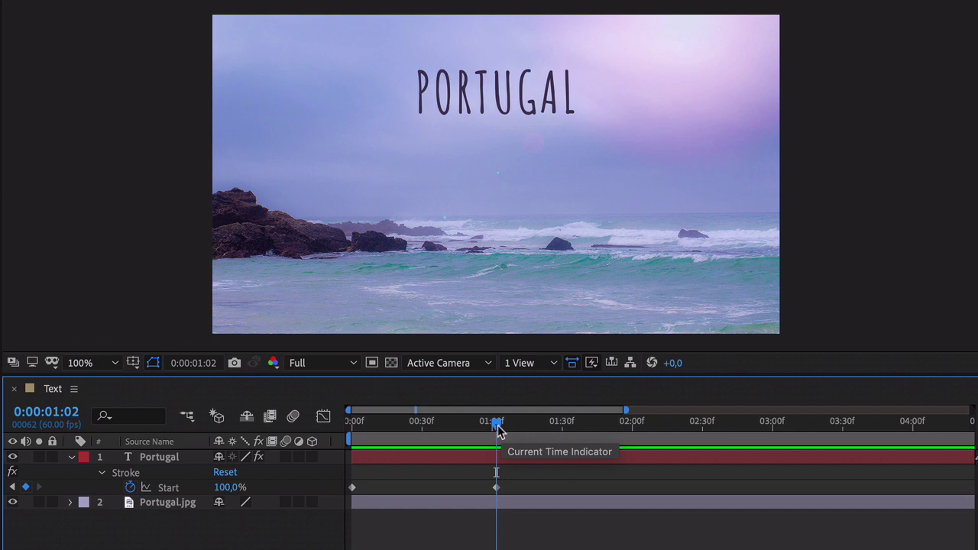
{"action": "left_click_drag", "start_coordinate": [496, 425], "coordinate": [343, 459]}
{"action": "key", "text": "space"}
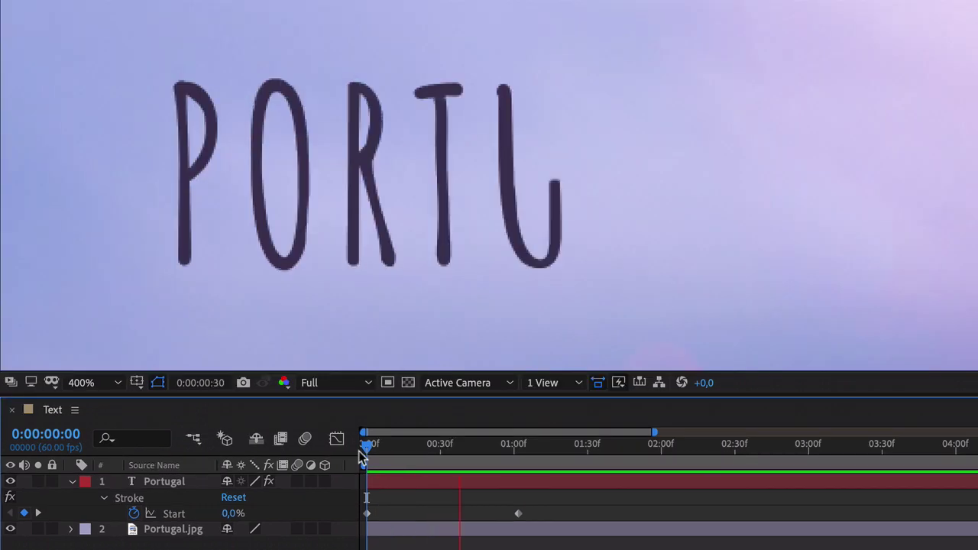
{"action": "left_click", "coordinate": [152, 189]}
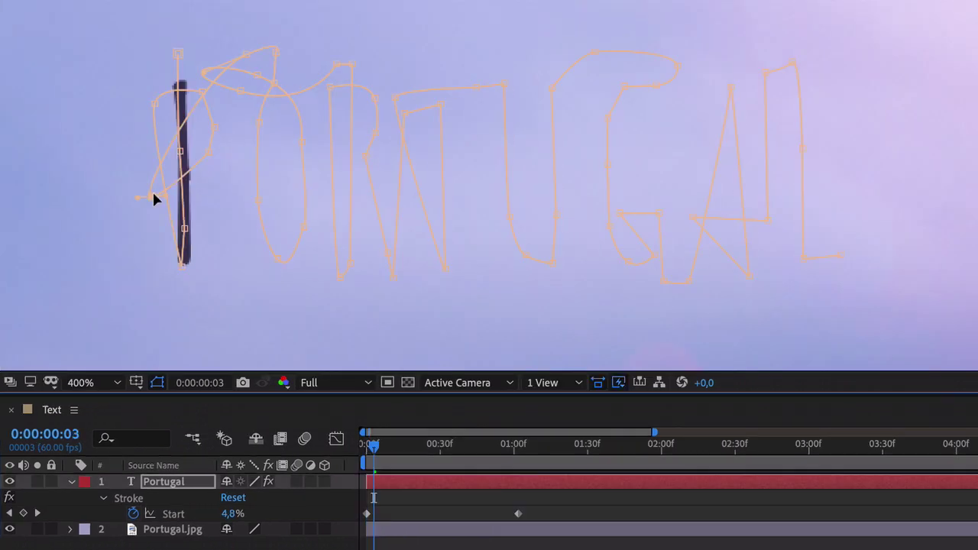
{"action": "key", "text": "space"}
{"action": "key", "text": "space"}
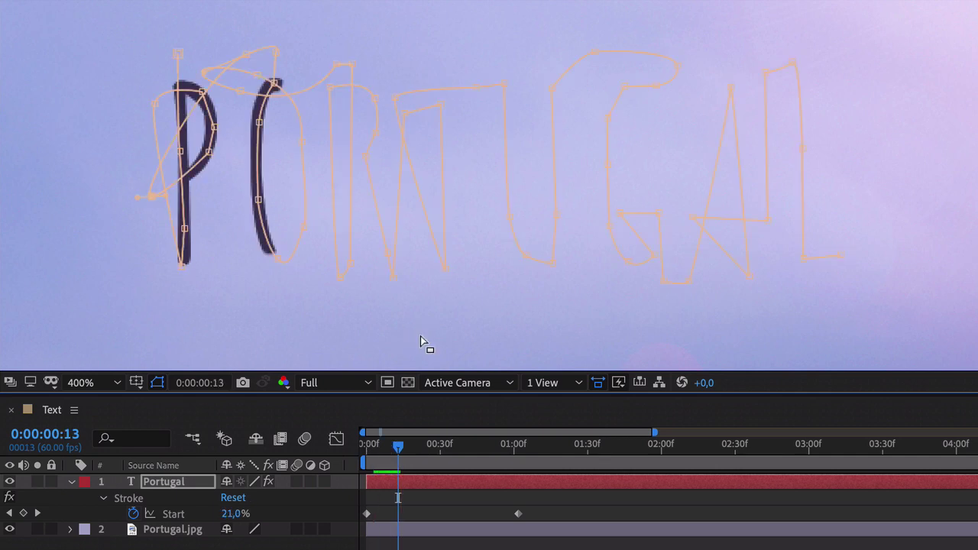
{"action": "left_click", "coordinate": [399, 451]}
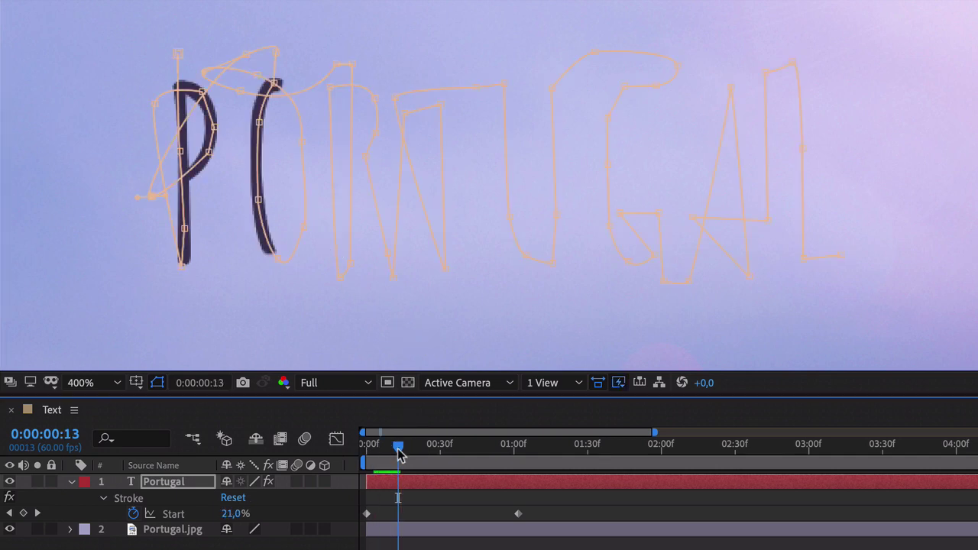
{"action": "mouse_move", "coordinate": [399, 451]}
{"action": "left_mouse_down"}
{"action": "mouse_move", "coordinate": [383, 452]}
{"action": "mouse_move", "coordinate": [406, 446]}
{"action": "left_mouse_up"}
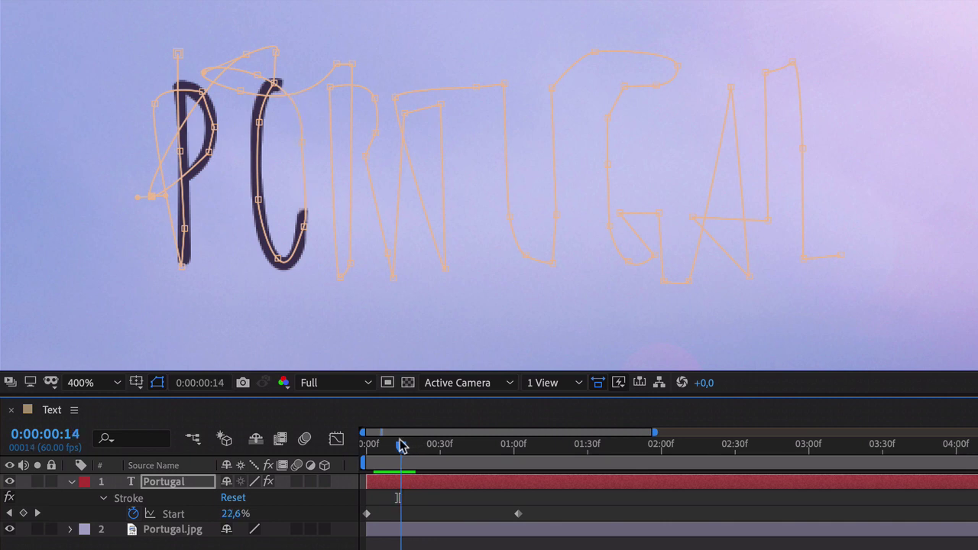
{"action": "left_click_drag", "start_coordinate": [405, 446], "coordinate": [413, 445]}
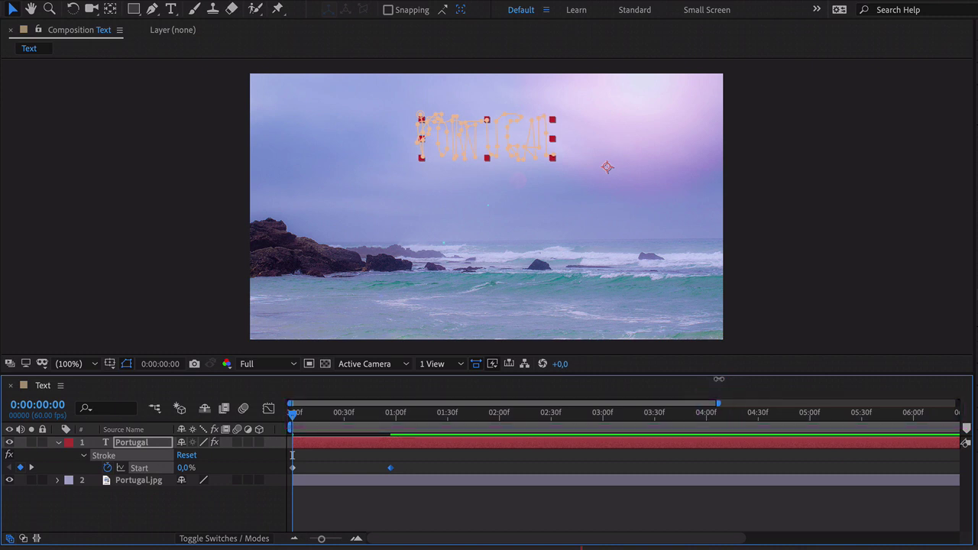
Widen the timeline to 10 s, drag the 100,0% Start keyframe to about 6 s, and preview
{"action": "left_click_drag", "start_coordinate": [718, 378], "coordinate": [952, 413]}
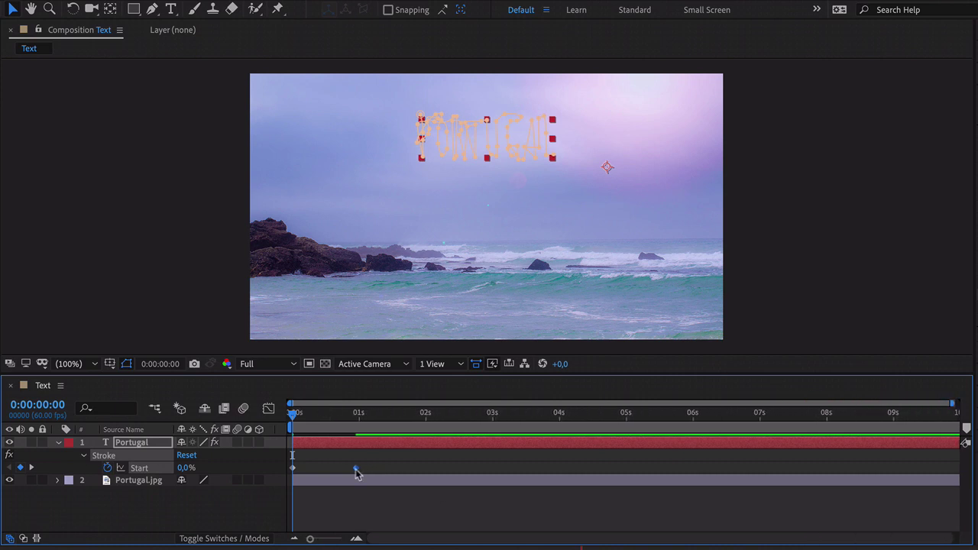
{"action": "mouse_move", "coordinate": [355, 470]}
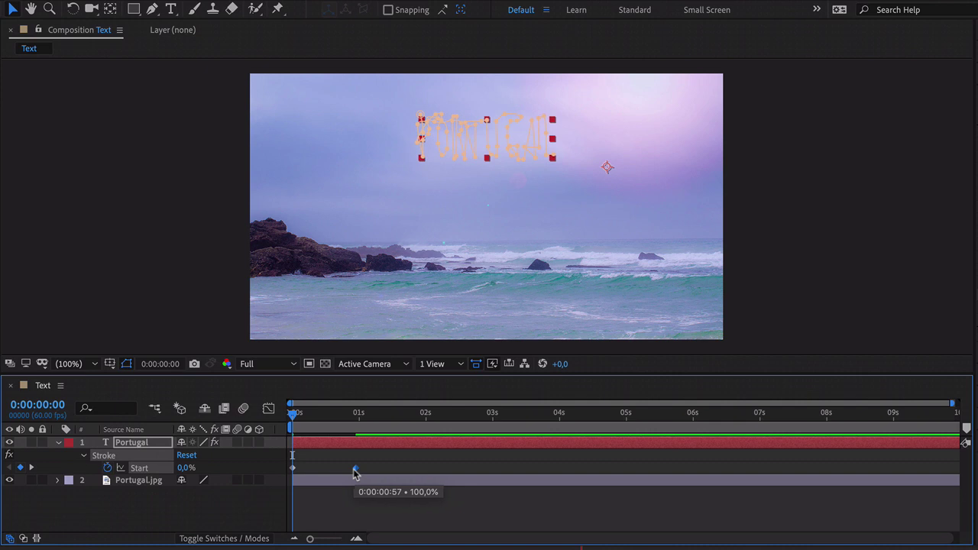
{"action": "left_click_drag", "start_coordinate": [354, 470], "coordinate": [691, 491]}
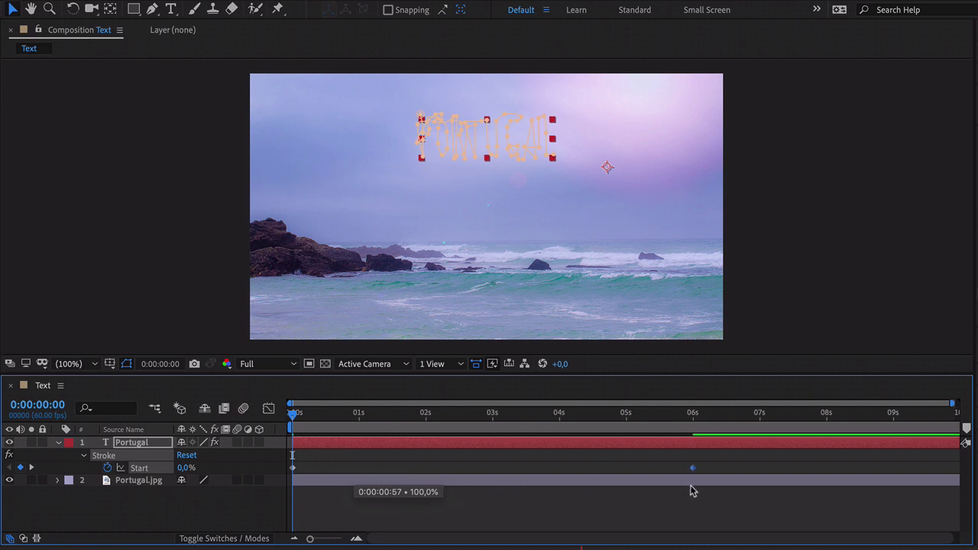
{"action": "left_click_drag", "start_coordinate": [691, 491], "coordinate": [691, 491]}
{"action": "key", "text": "space"}
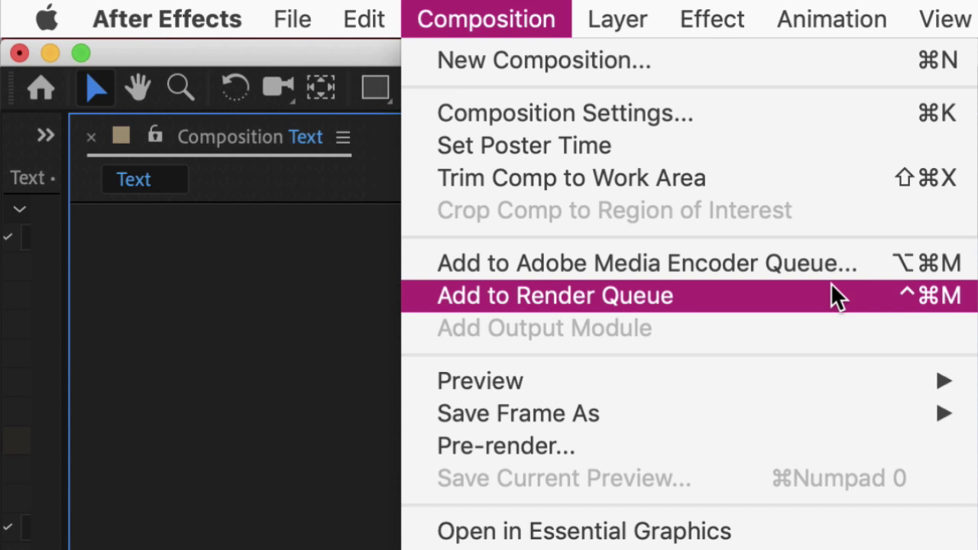
Add the Text composition to the Render Queue as Text.mov, using Best Settings and Lossless output
{"action": "left_click", "coordinate": [832, 295]}
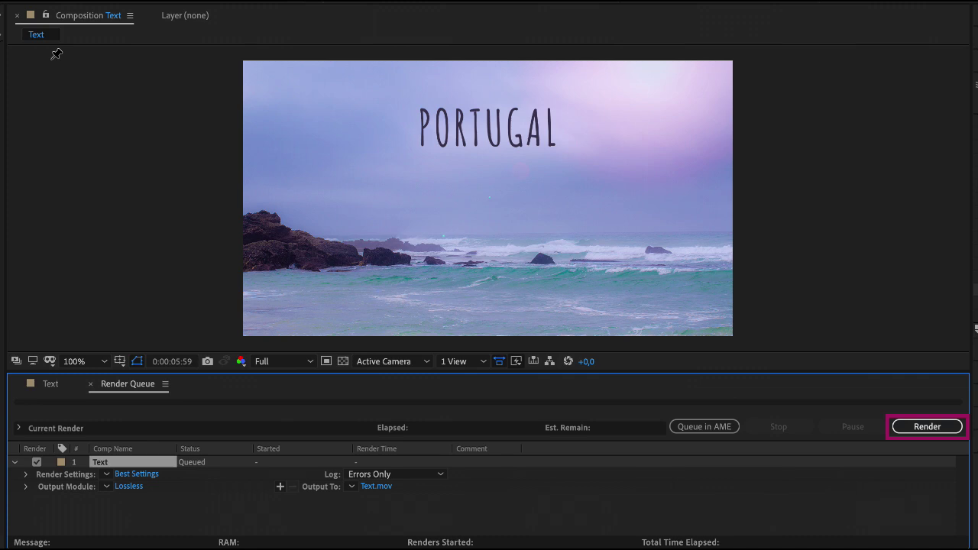